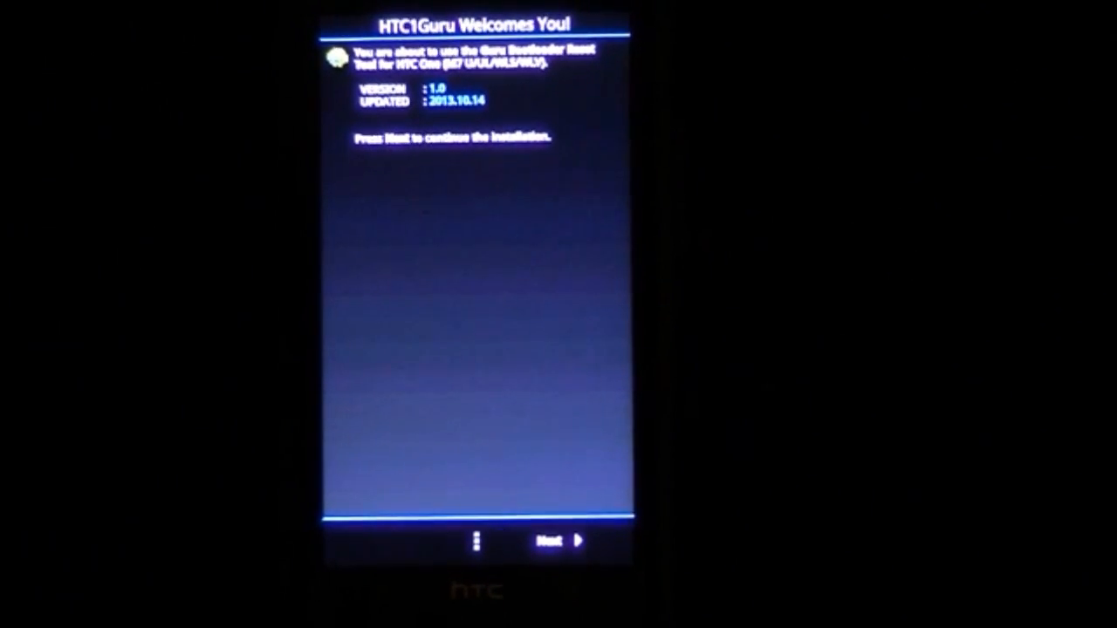
- Agree to the Terms of Use and advance through the Credits page to Bootloader Options
{"action": "left_click", "coordinate": [558, 540]}
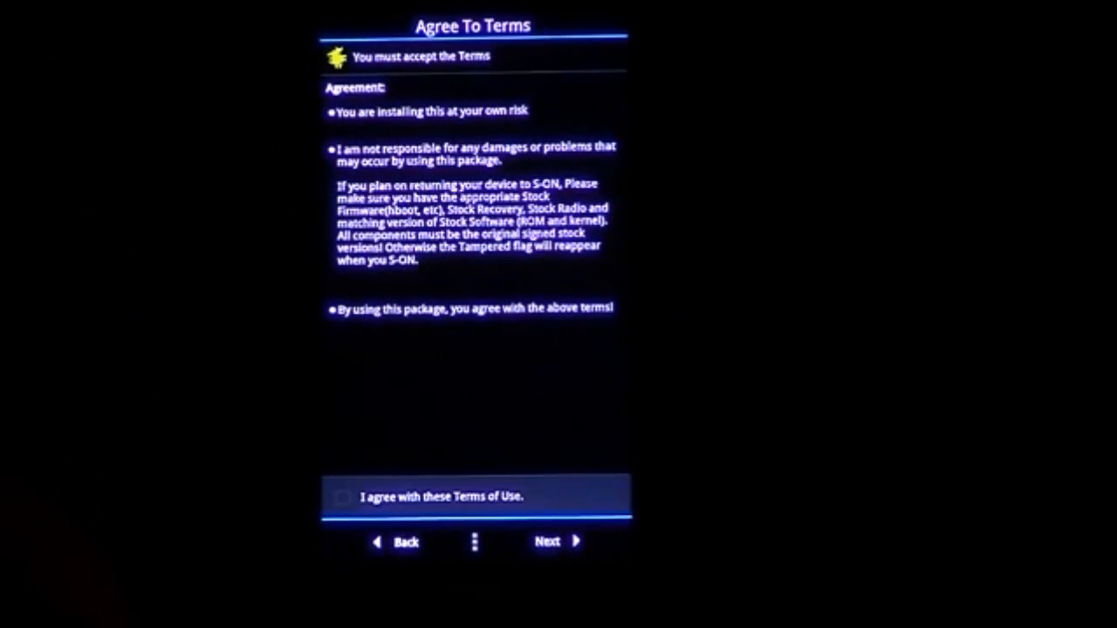
{"action": "left_click", "coordinate": [344, 499]}
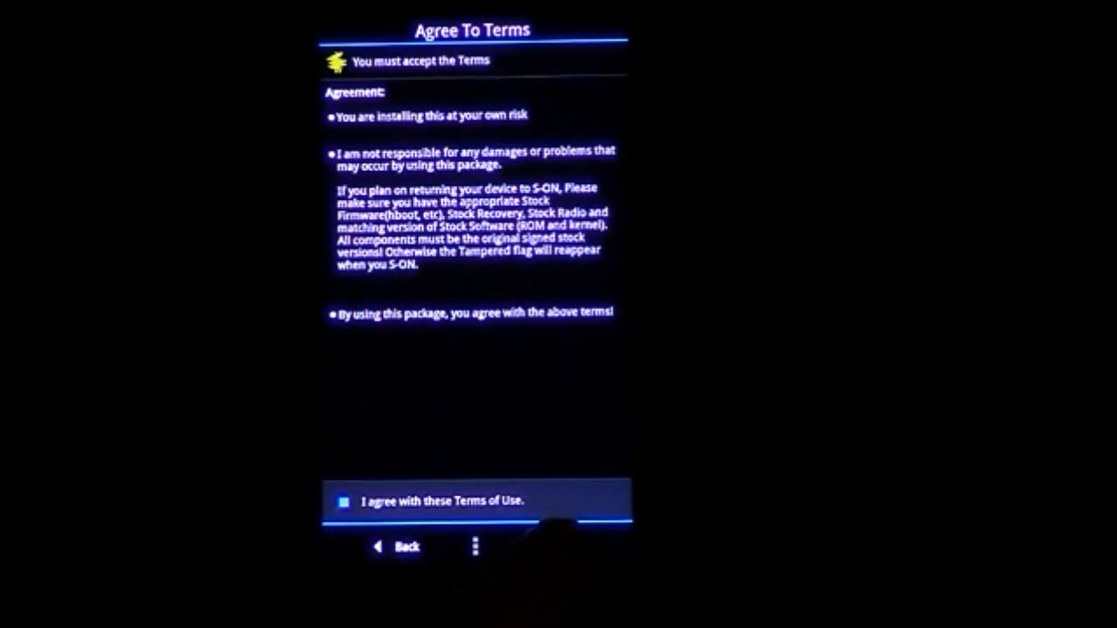
{"action": "left_click", "coordinate": [554, 544]}
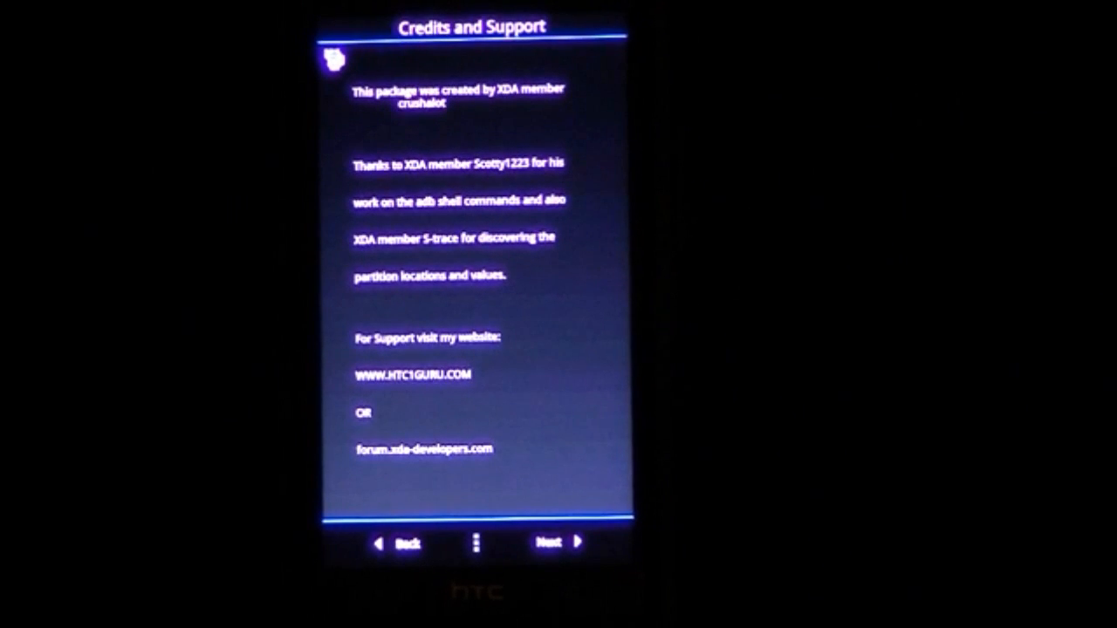
{"action": "left_click", "coordinate": [554, 545]}
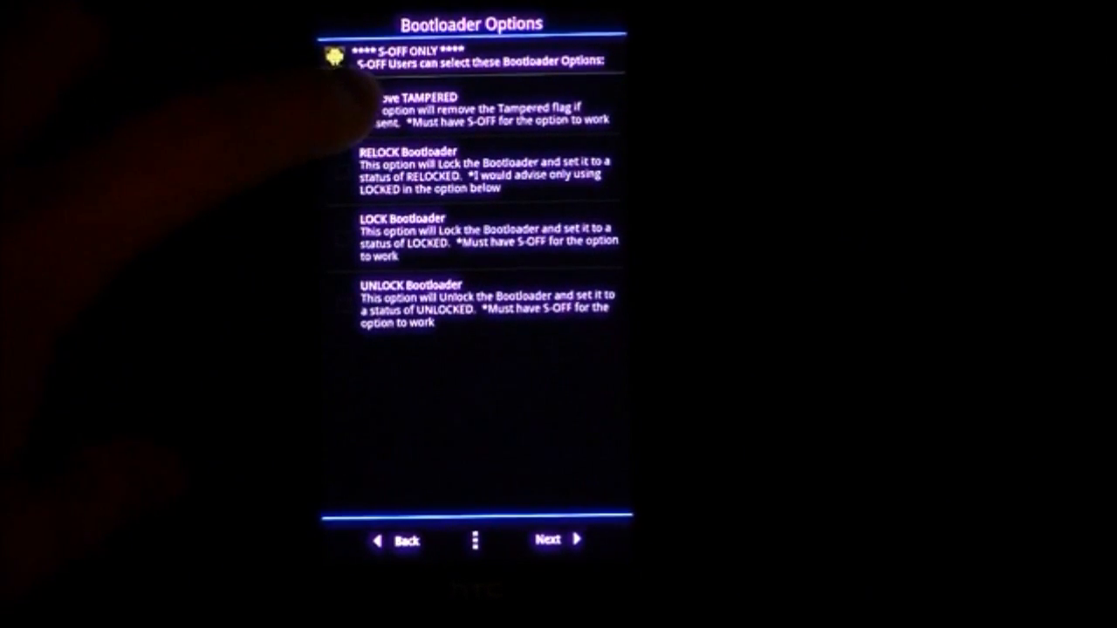
- Tick Remove TAMPERED and LOCK Bootloader on the Bootloader Options page
{"action": "left_click", "coordinate": [340, 111]}
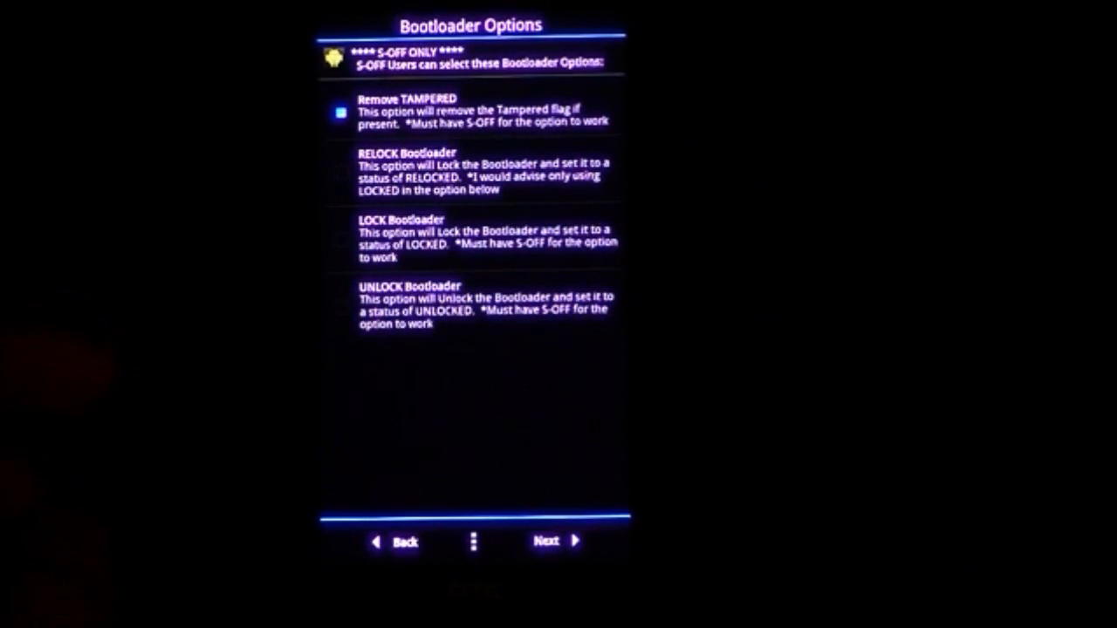
{"action": "left_click", "coordinate": [340, 238]}
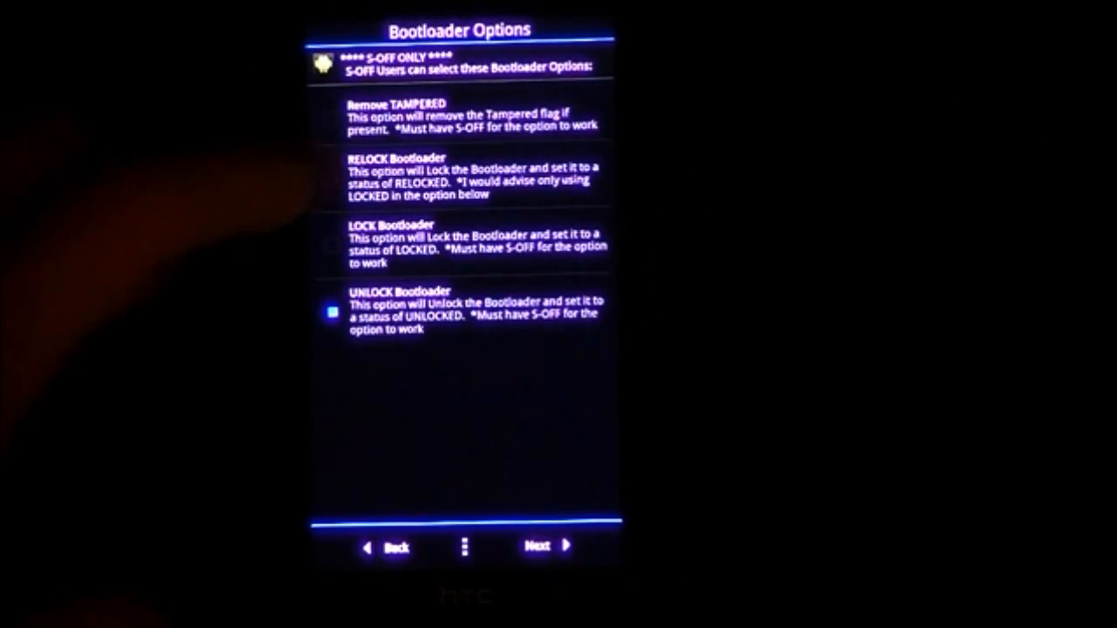
- Tick RELOCK Bootloader alongside UNLOCK Bootloader on the options page
{"action": "left_click", "coordinate": [331, 179]}
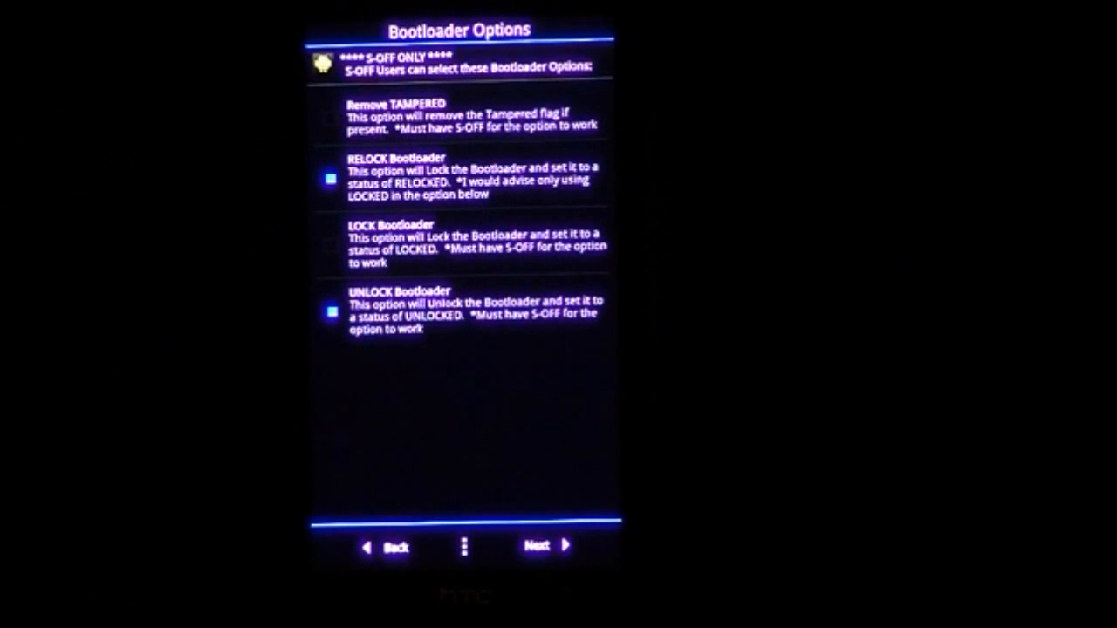